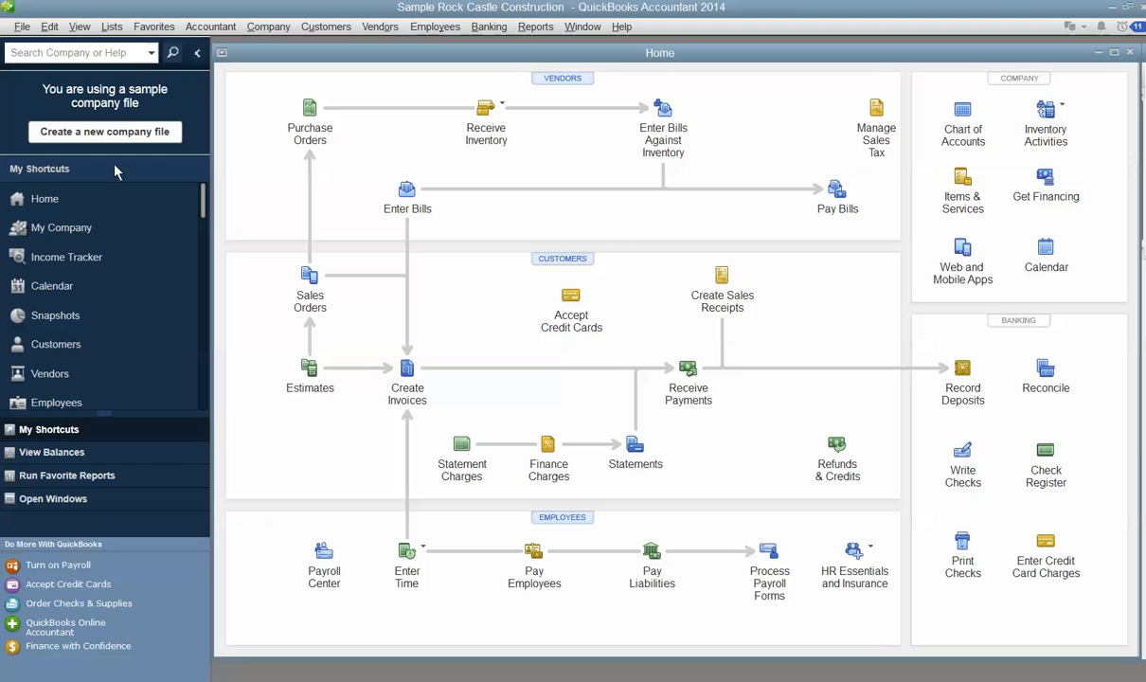
Step: Switch the sample company file to multi-user mode, acknowledge the notices and close the Accountant Center
left_click(21, 28)
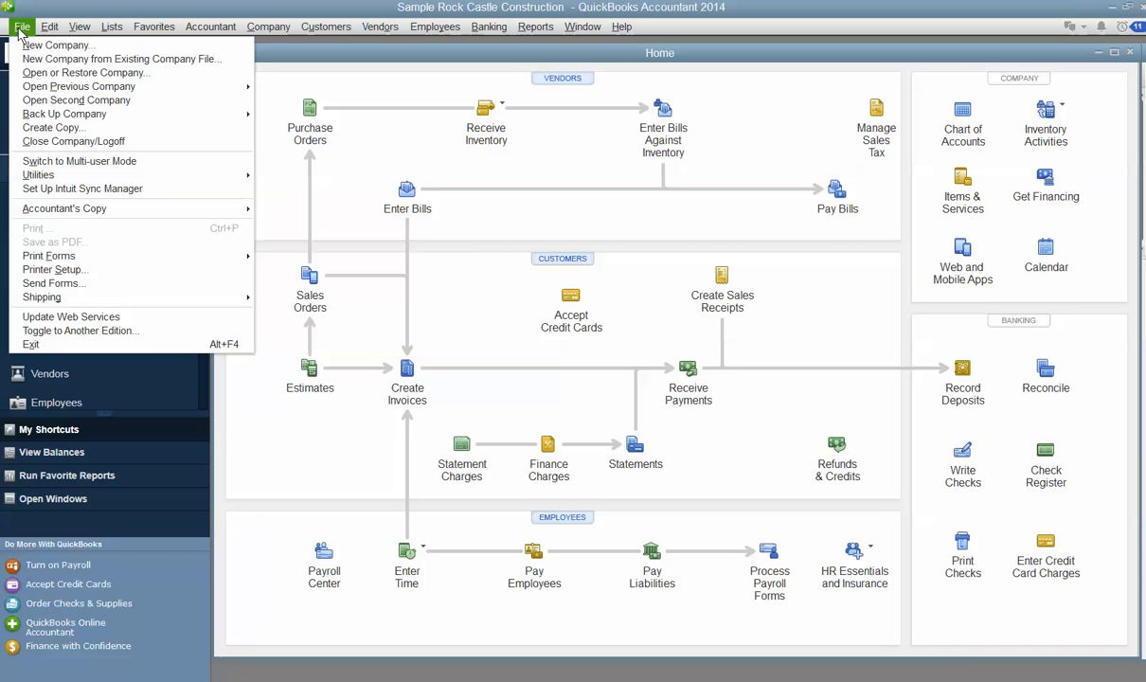
left_click(81, 163)
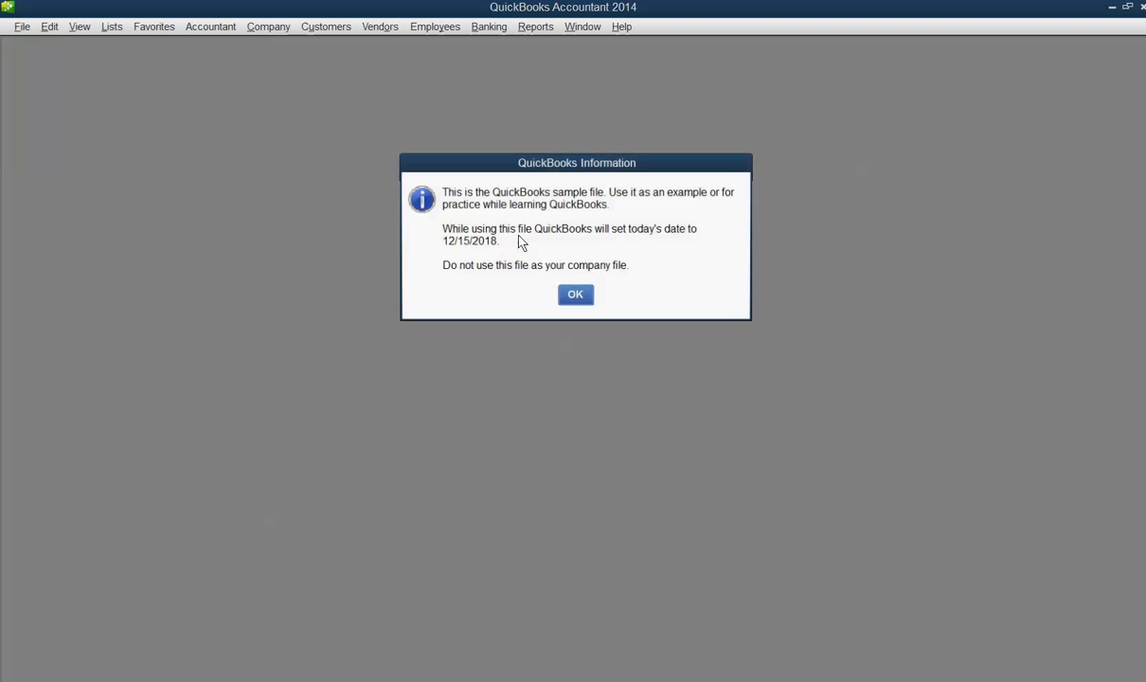
left_click(574, 297)
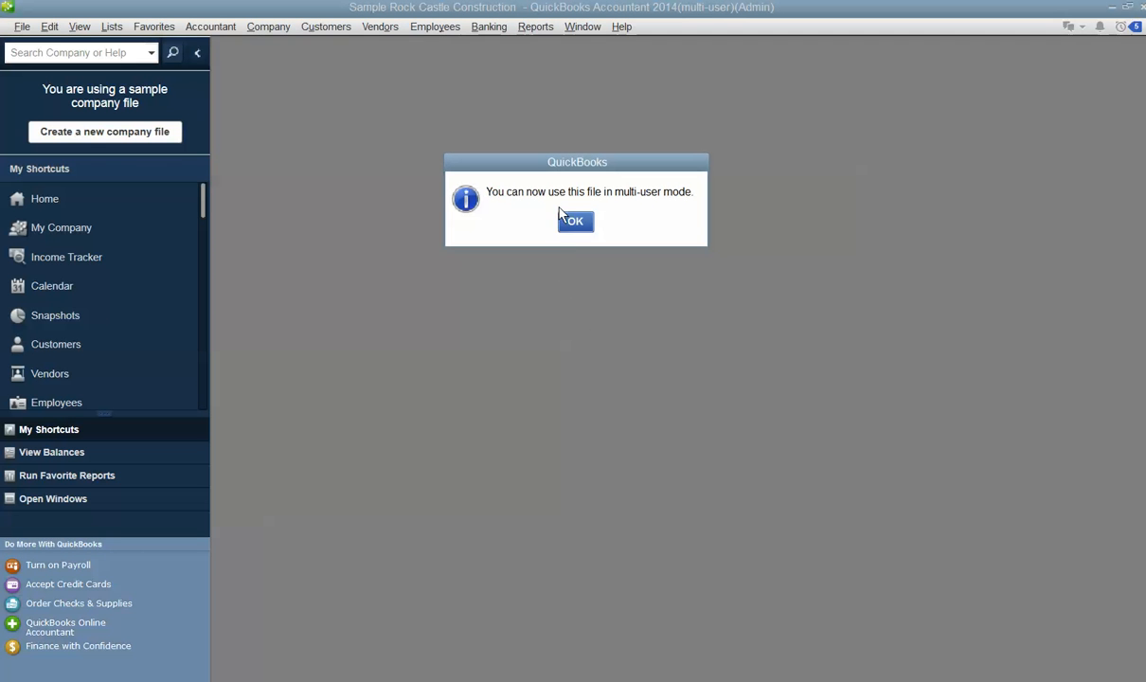
left_click(583, 228)
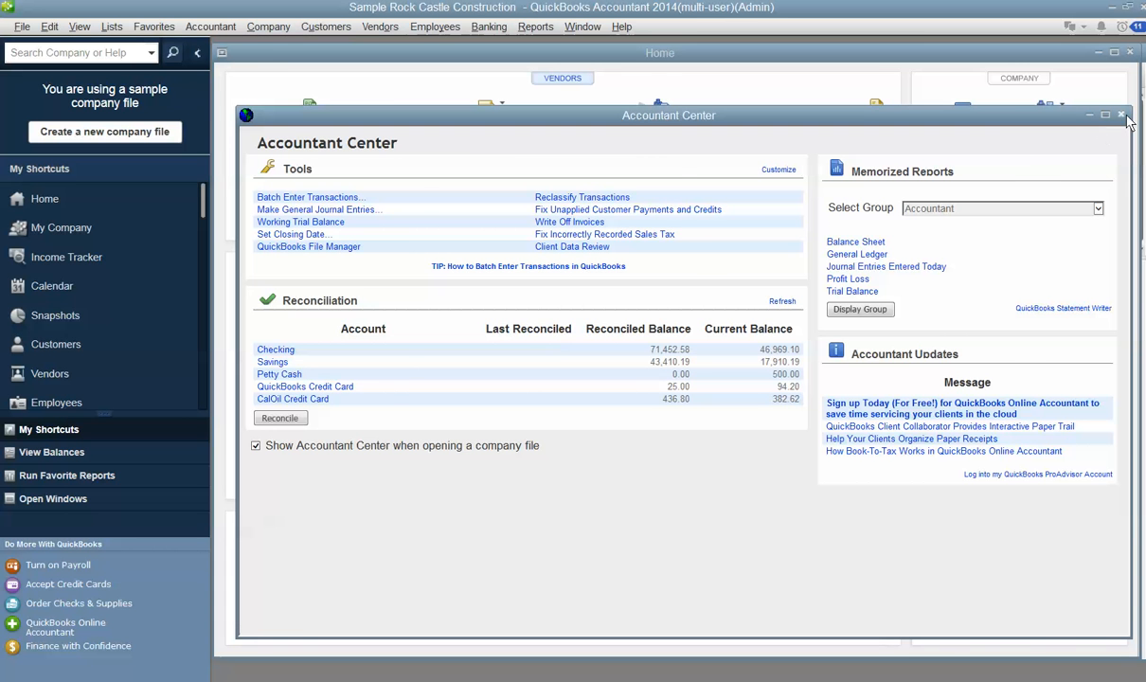
left_click(1121, 114)
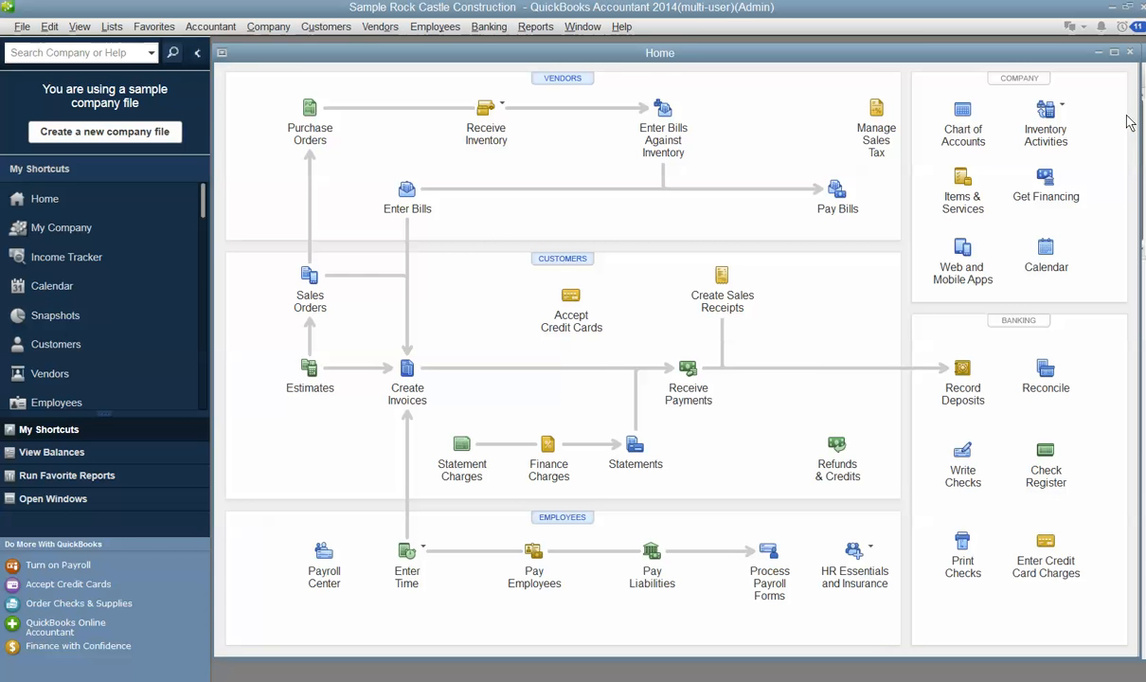
Step: Open the user setup list and add a user for the biller, entering the user name, password and password confirmation
left_click(278, 30)
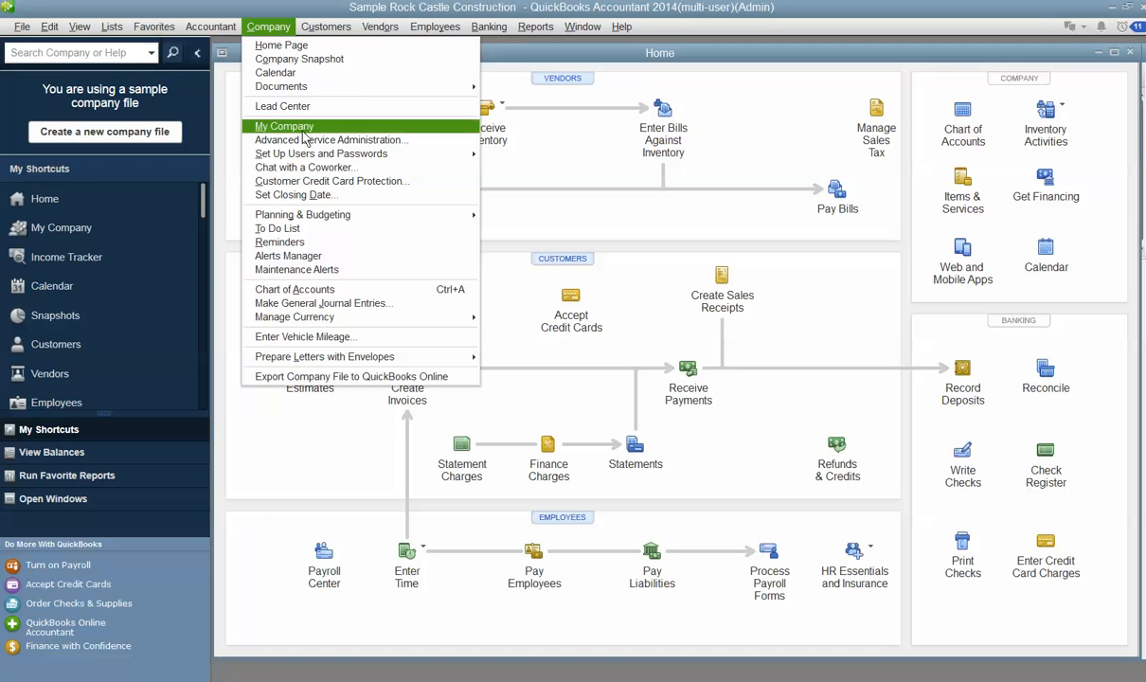
mouse_move(317, 154)
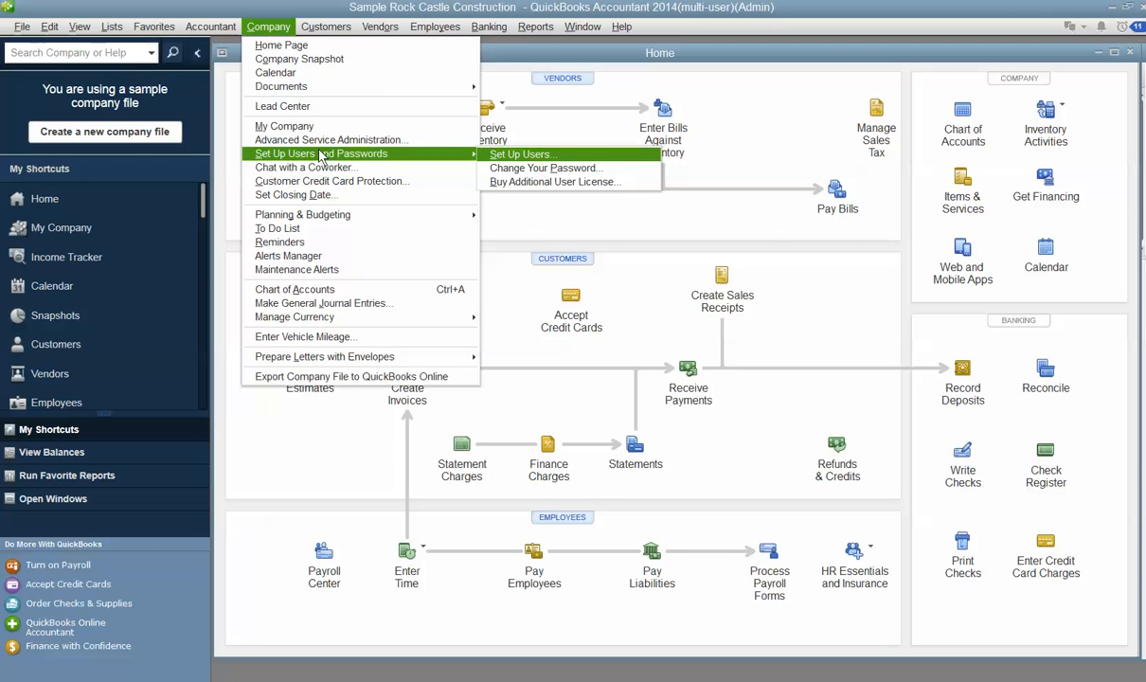
left_click(517, 155)
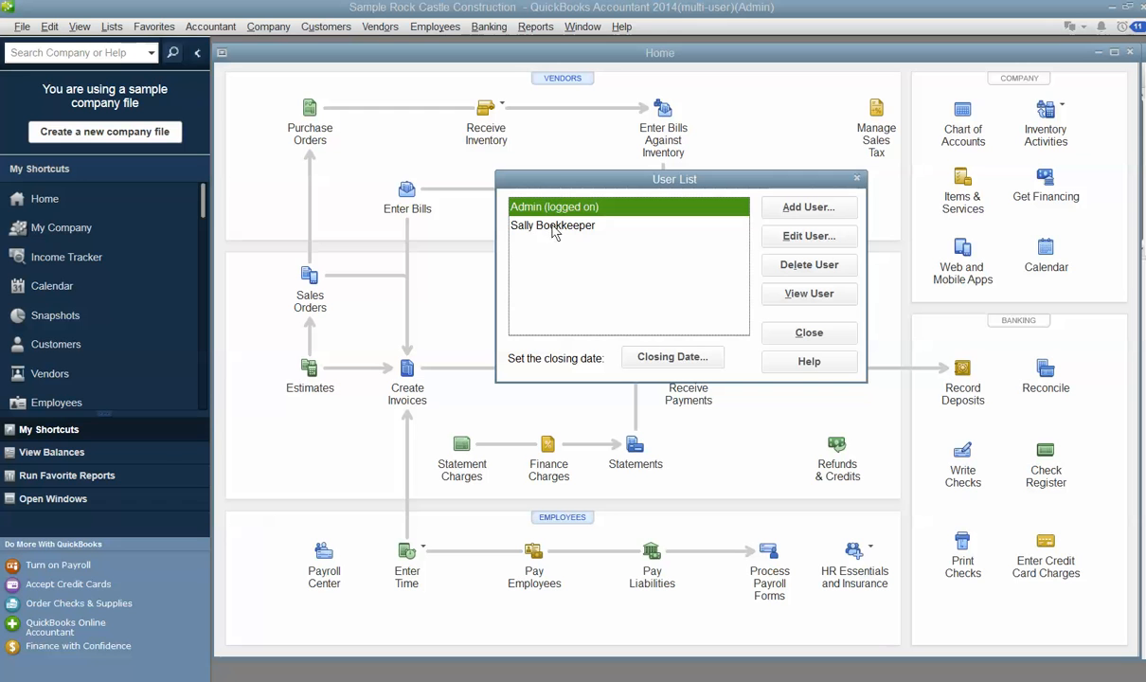
left_click(551, 227)
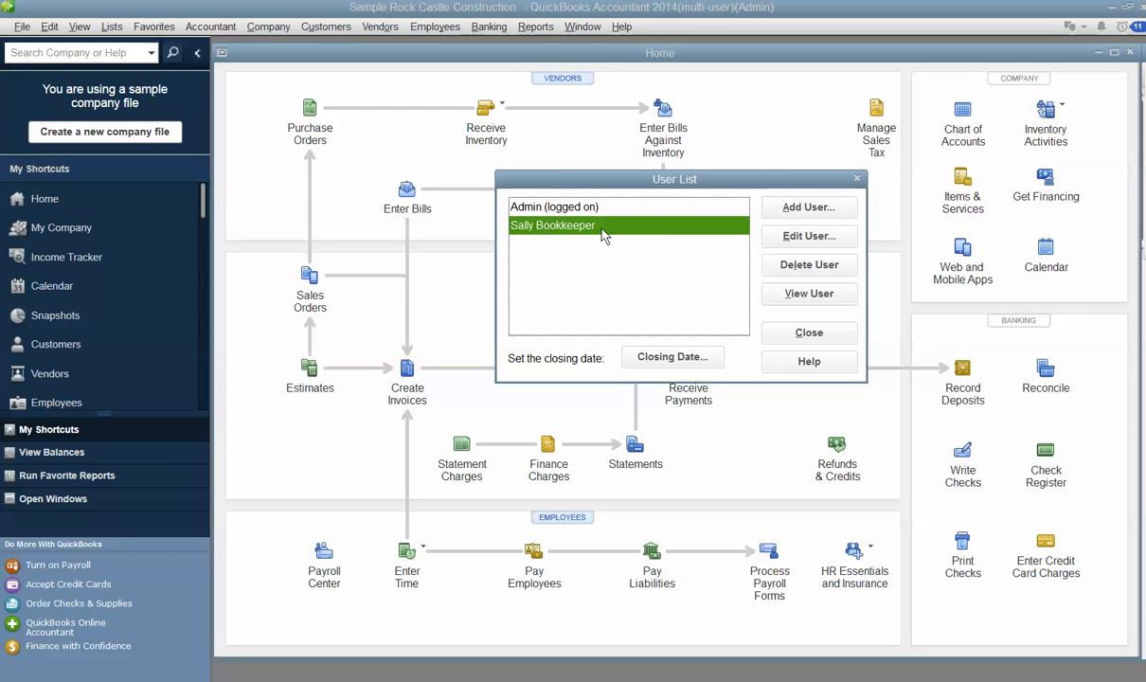
left_click(791, 210)
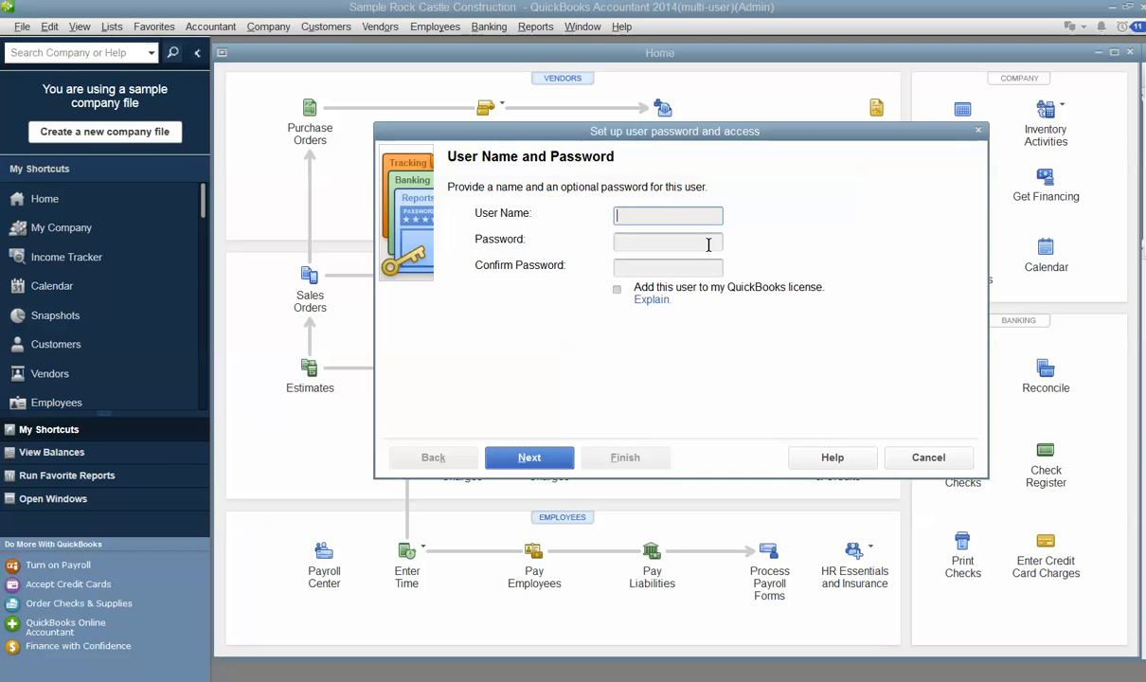
type("Jorge the biller")
left_click(709, 244)
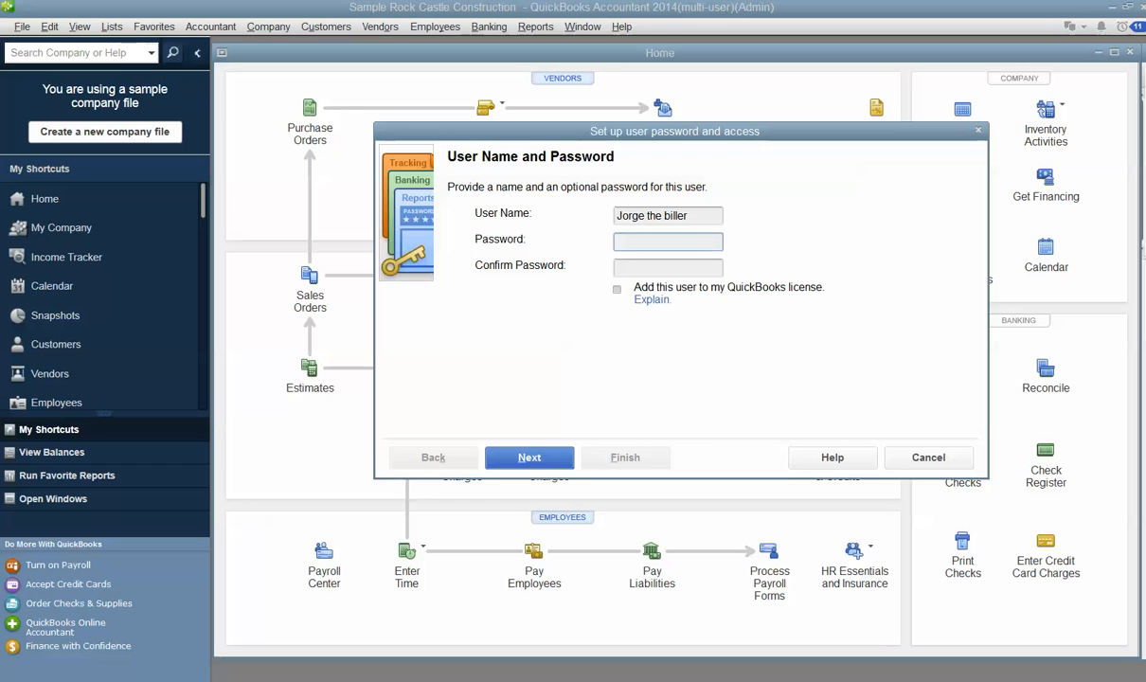
type("********")
key("Tab")
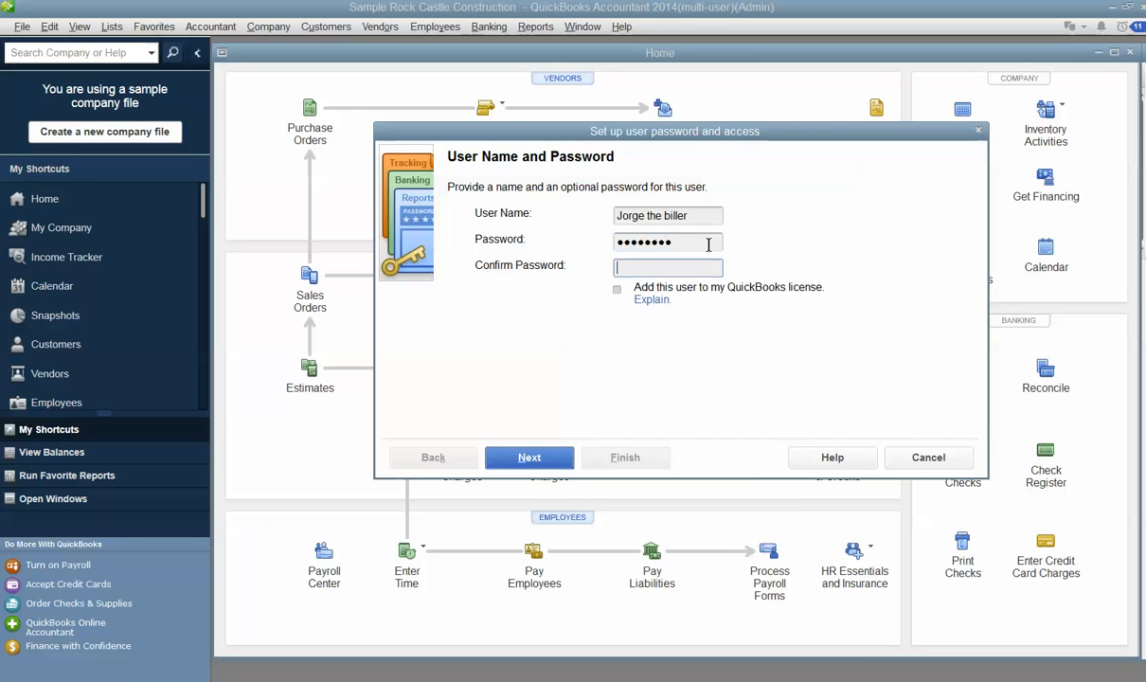
type("********")
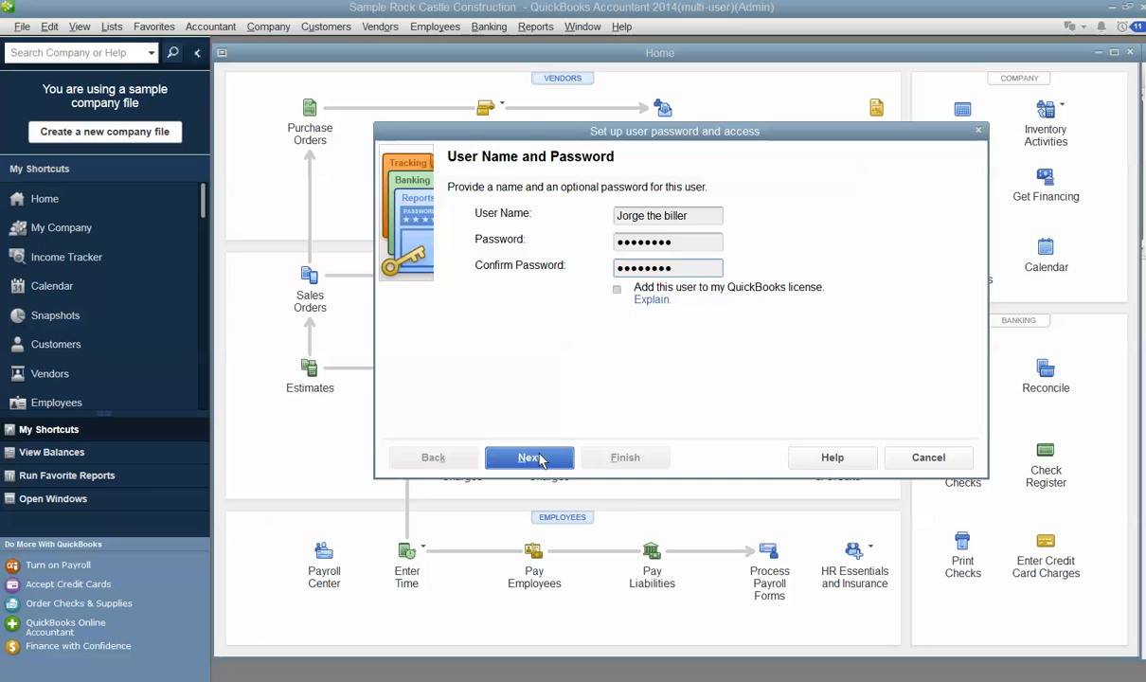
left_click(539, 457)
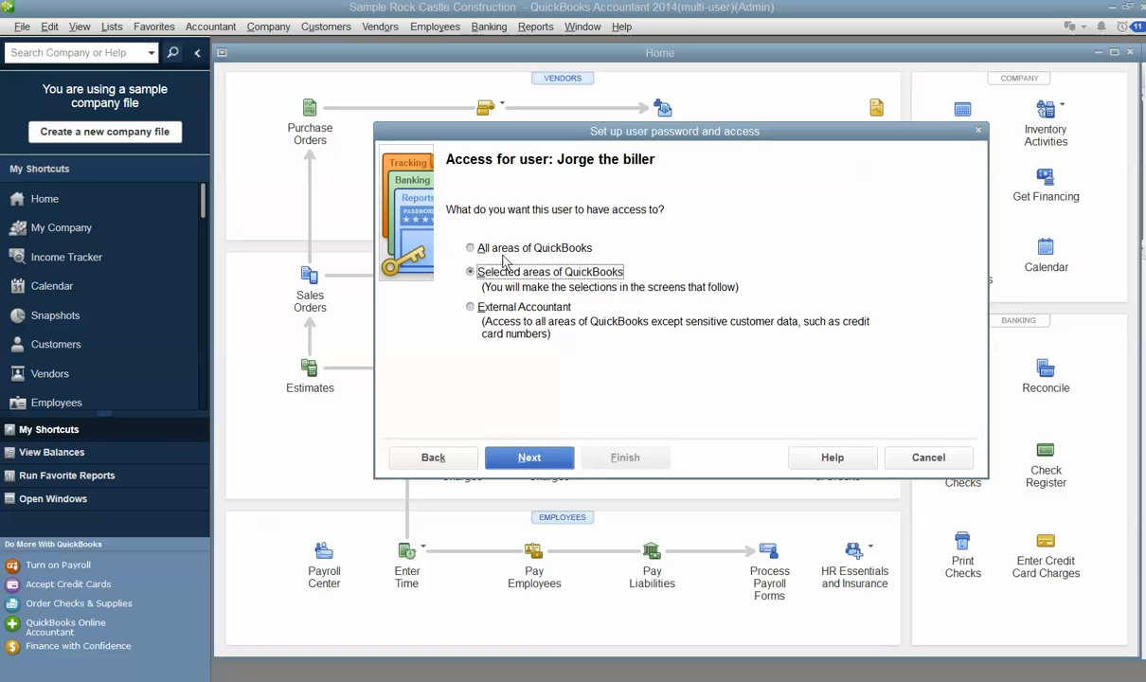
Step: Restrict the biller to selected areas of QuickBooks and grant Full Access to Sales and Accounts Receivable
left_click(548, 464)
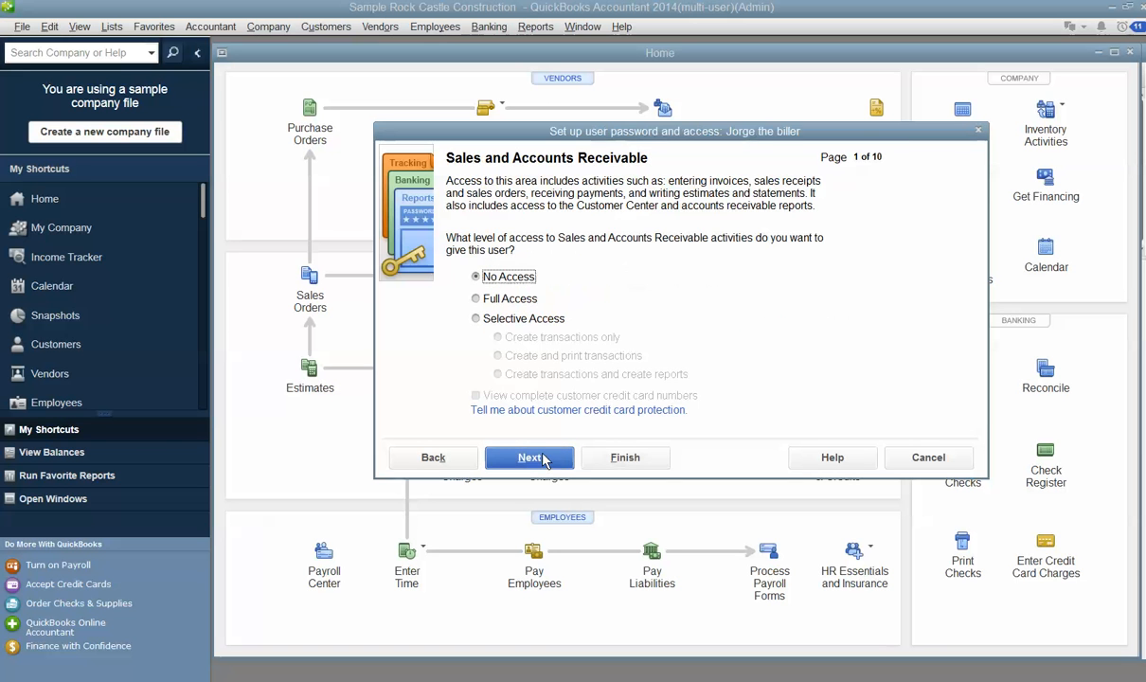
left_click(479, 299)
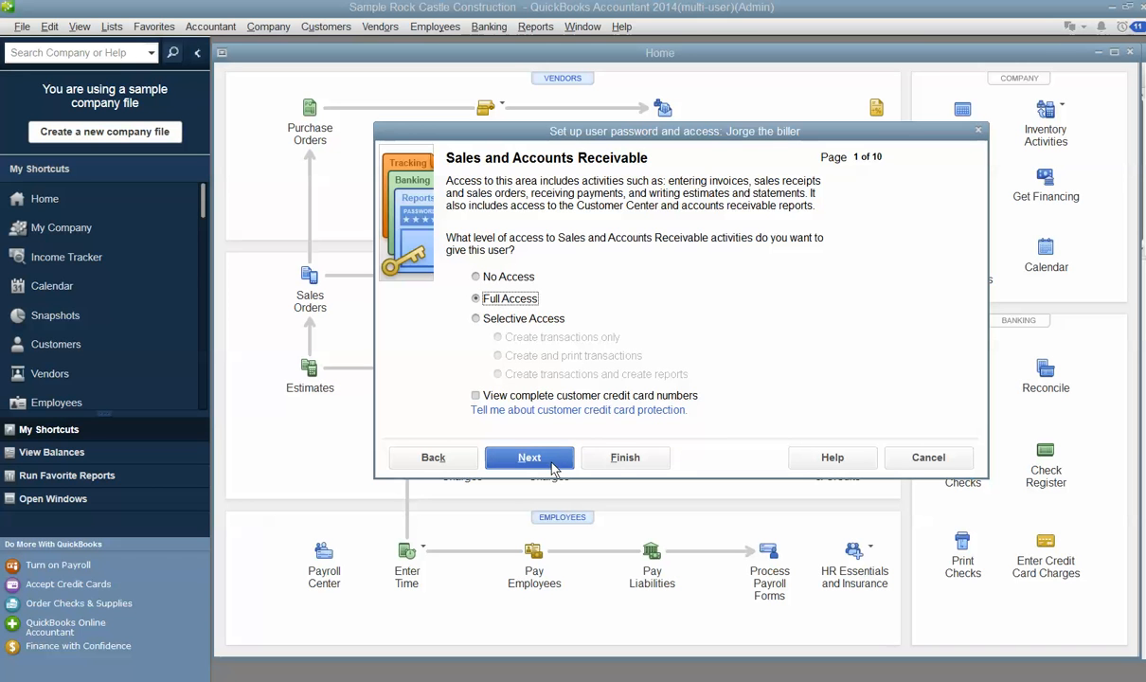
left_click(548, 460)
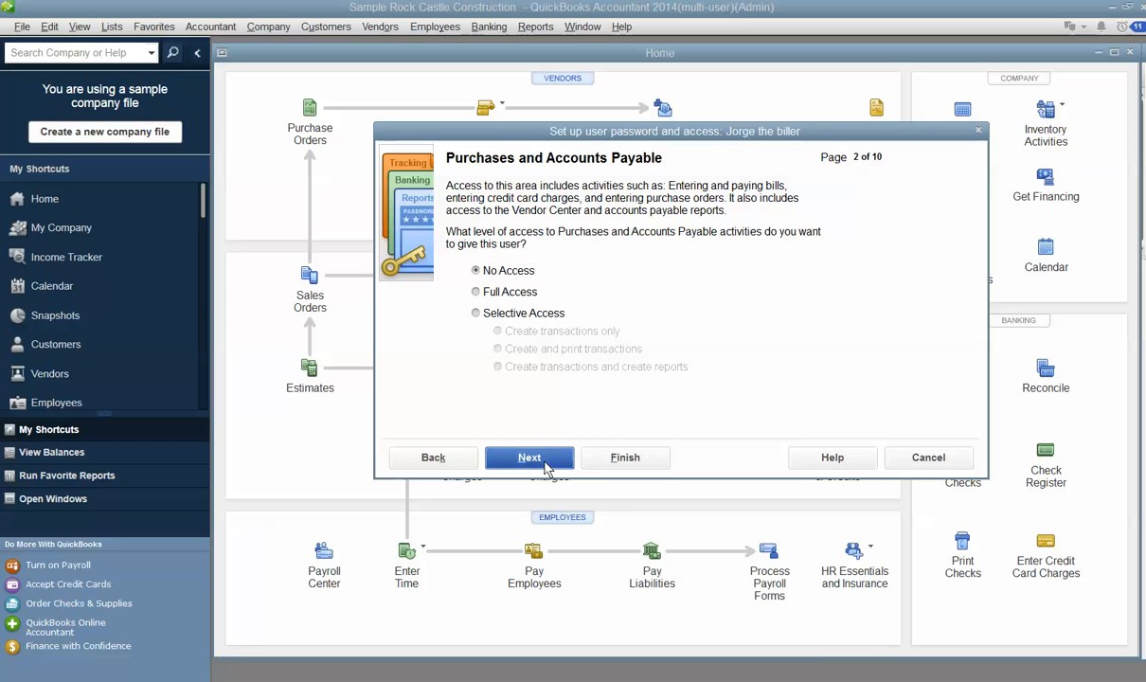
Step: Keep No Access for the biller's remaining areas, accept the default transaction-change permissions and finish creating the user
left_click(546, 465)
left_click(545, 464)
left_click(545, 465)
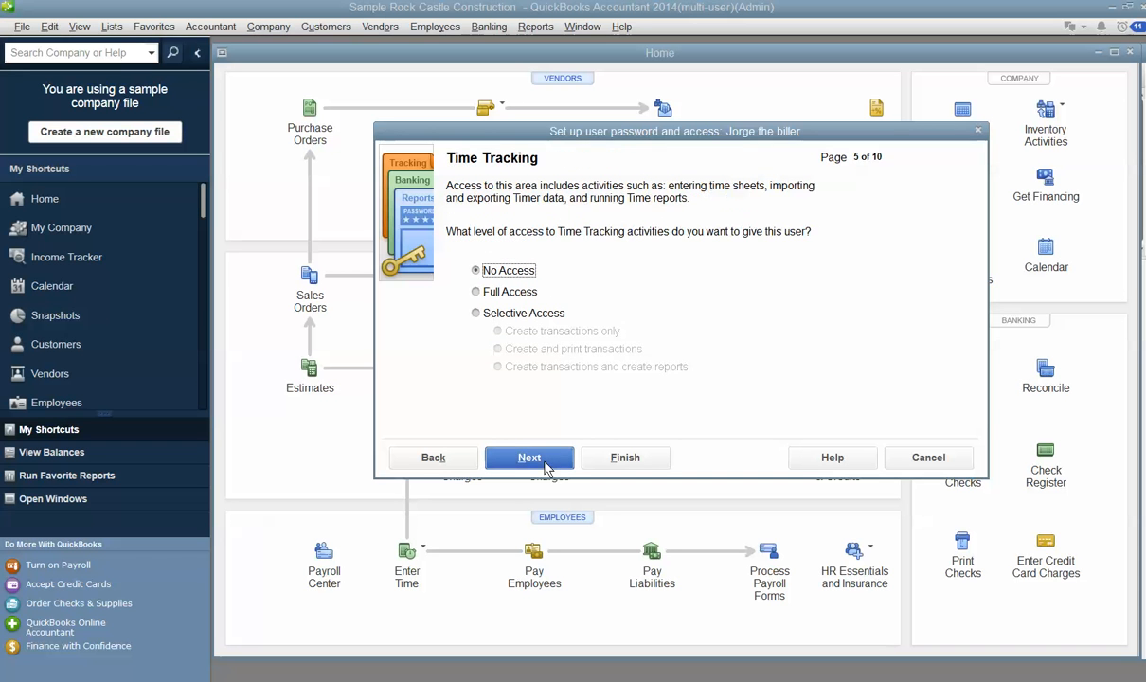
left_click(545, 464)
left_click(546, 464)
left_click(545, 465)
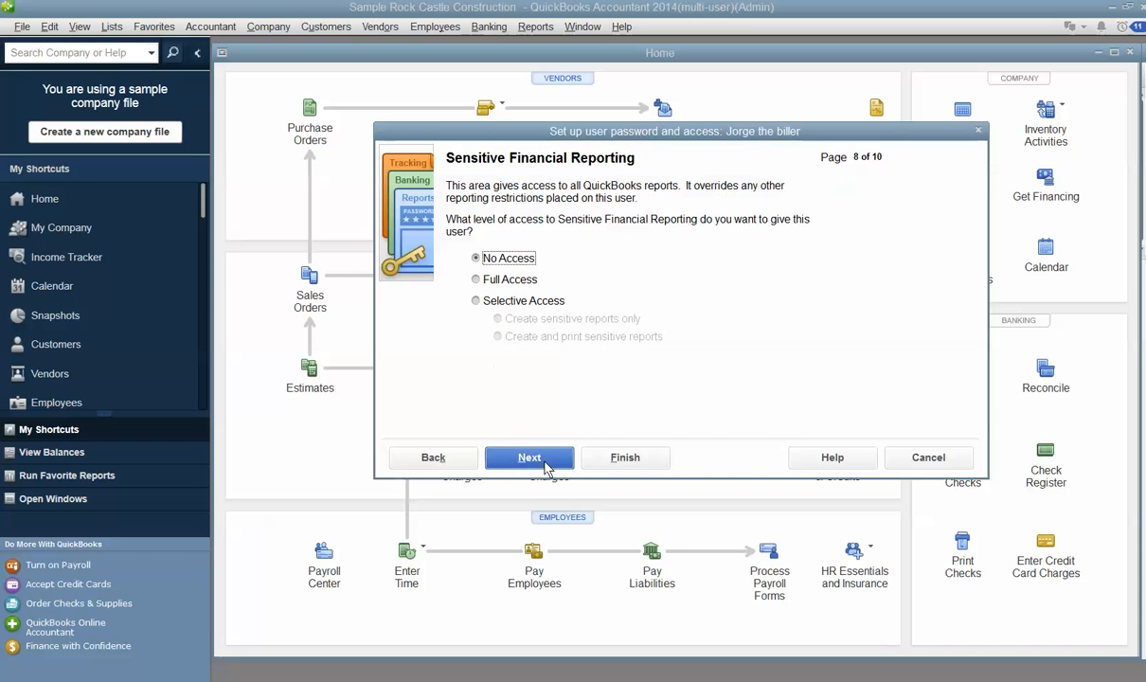
left_click(546, 464)
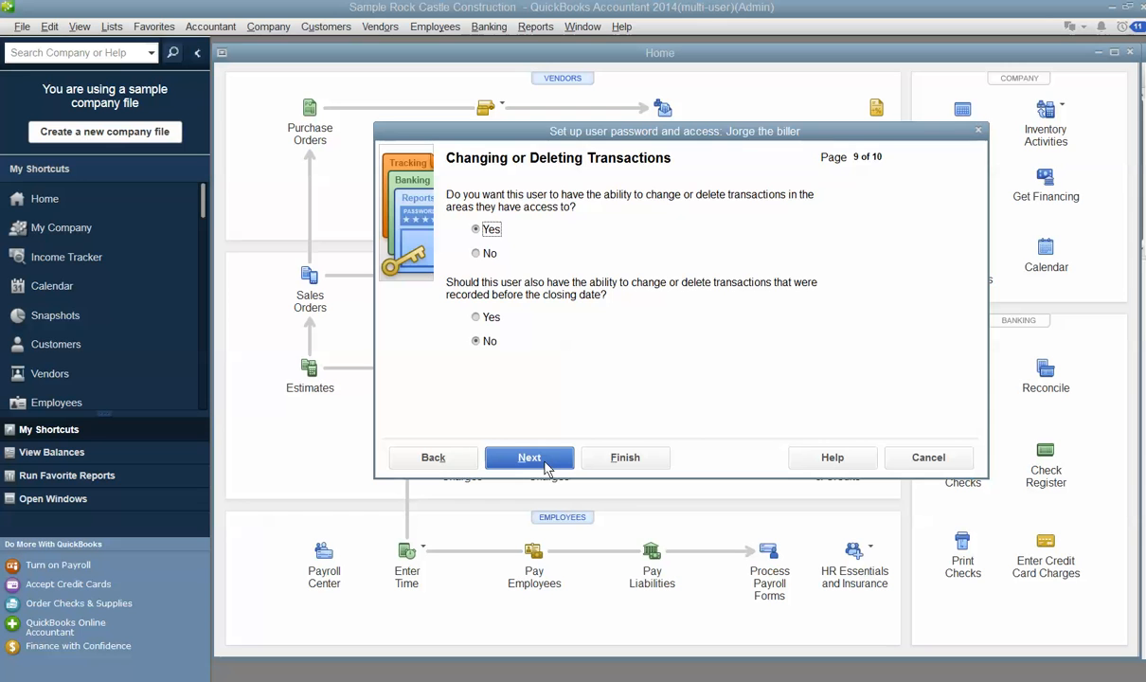
left_click(546, 465)
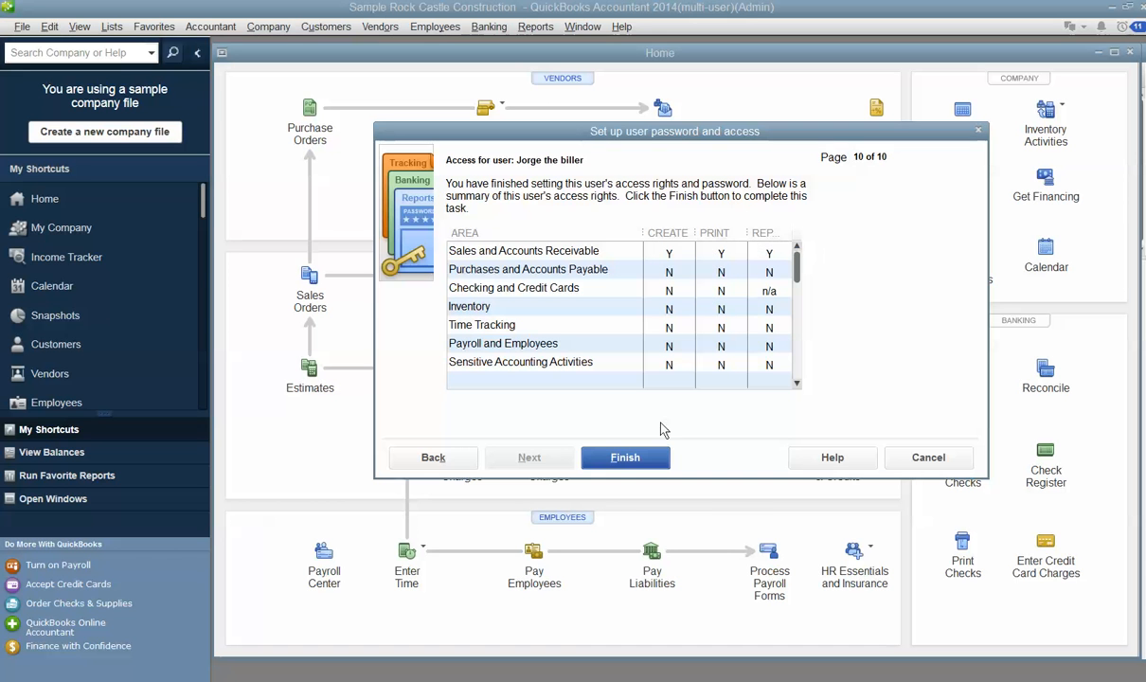
left_click(618, 461)
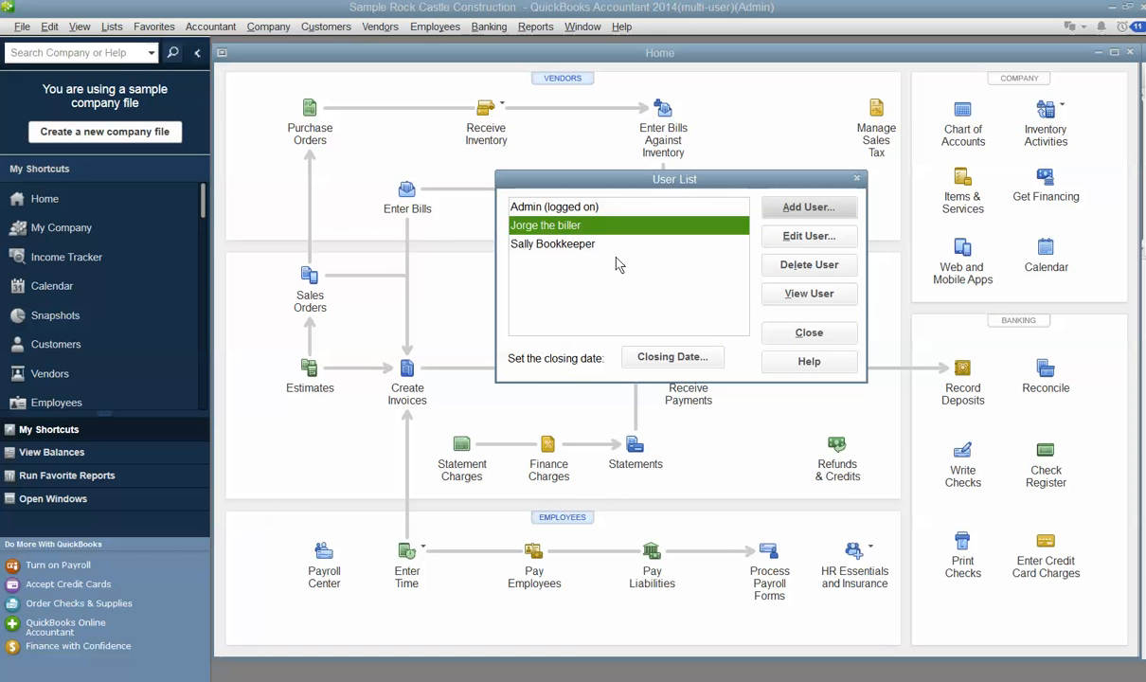
Step: Edit the existing bookkeeper user to grant access to all areas of QuickBooks, confirm the warning and save the change
left_click(582, 243)
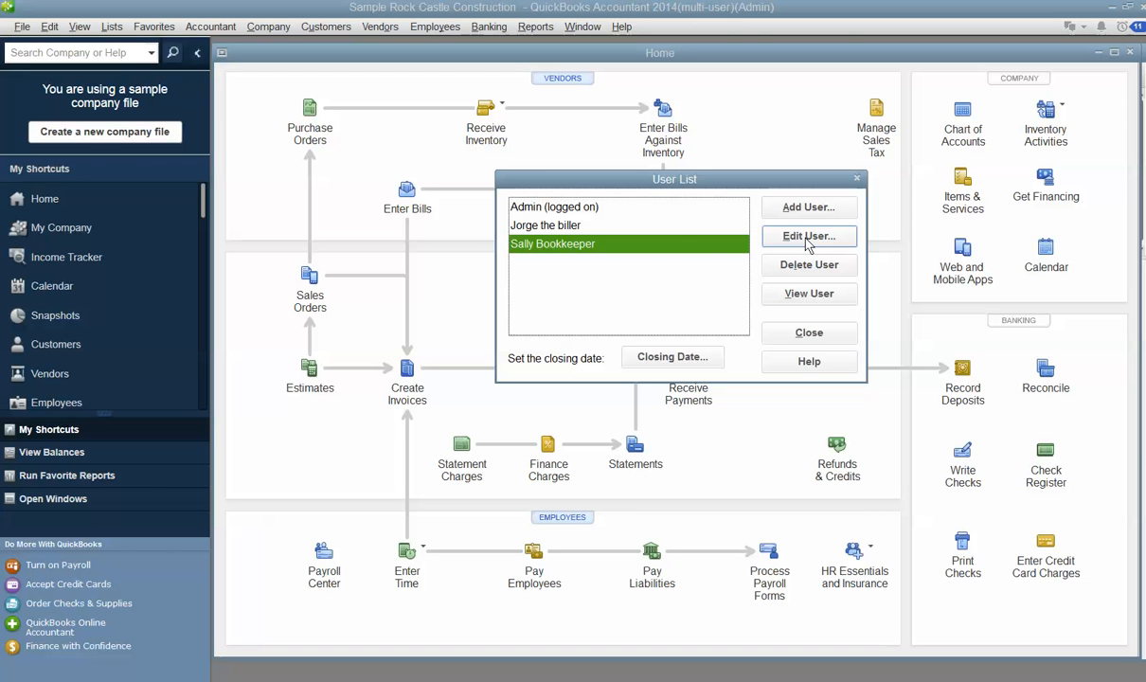
left_click(777, 237)
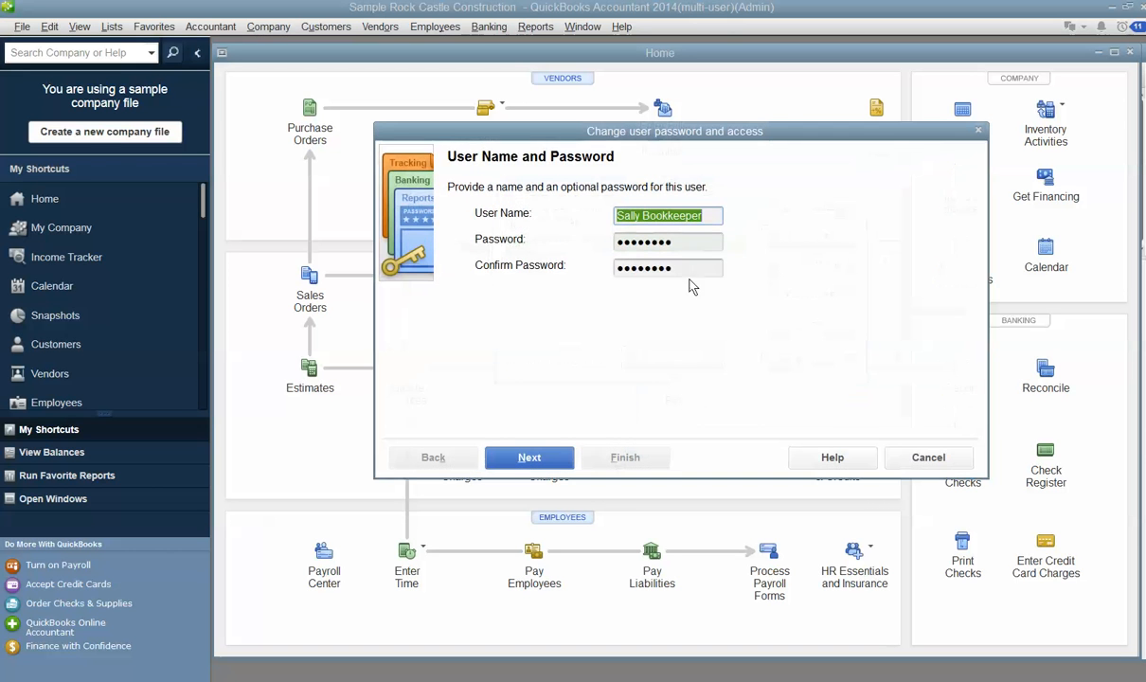
left_click(529, 459)
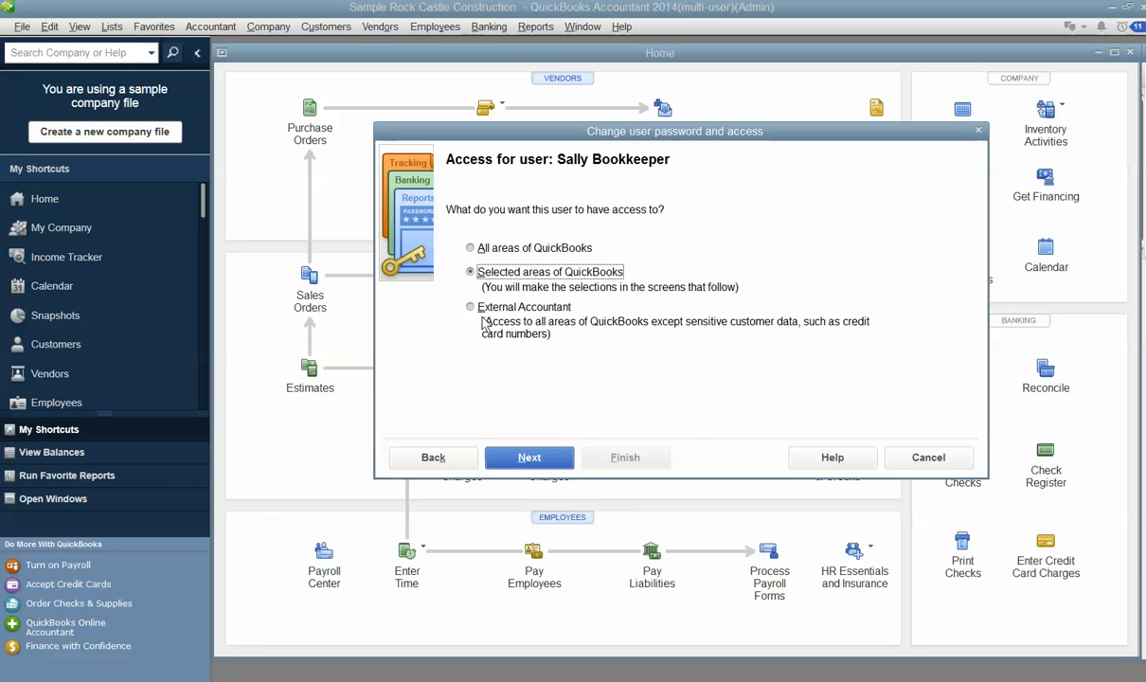
left_click(471, 249)
left_click(530, 456)
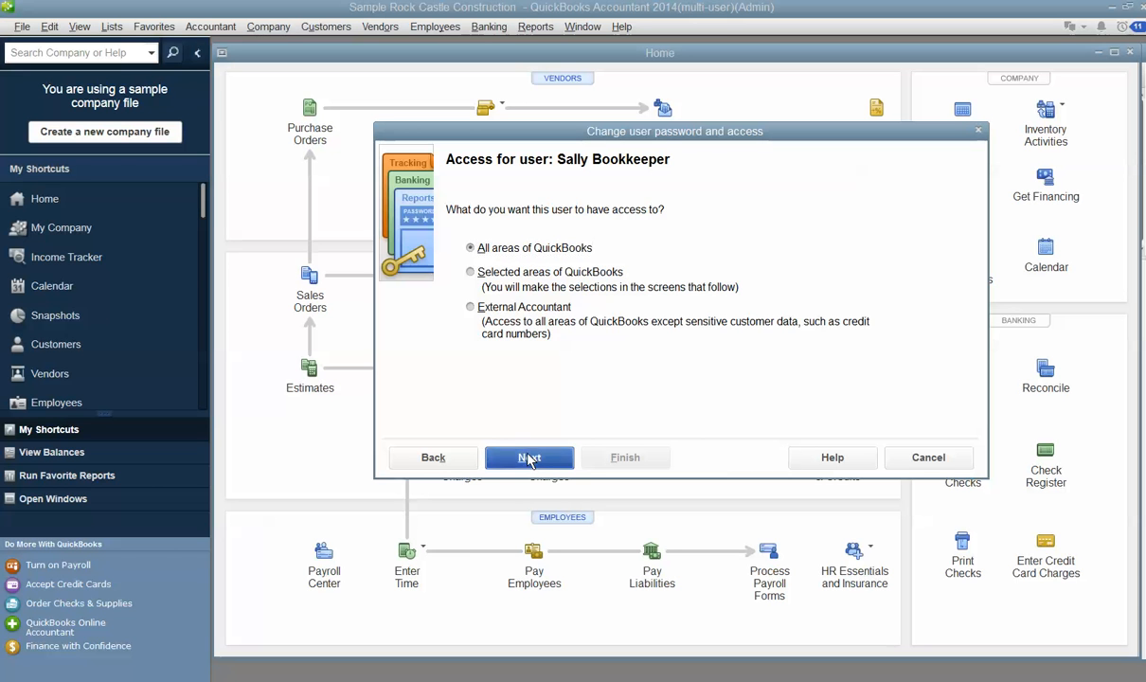
left_click(546, 247)
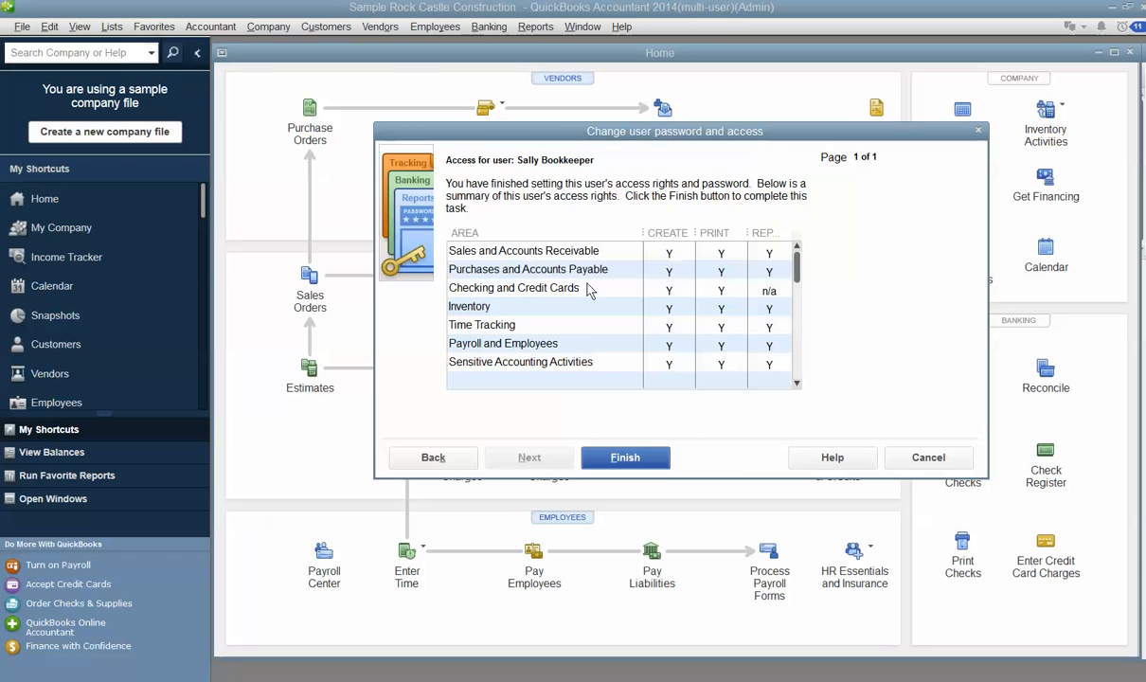
left_click(630, 464)
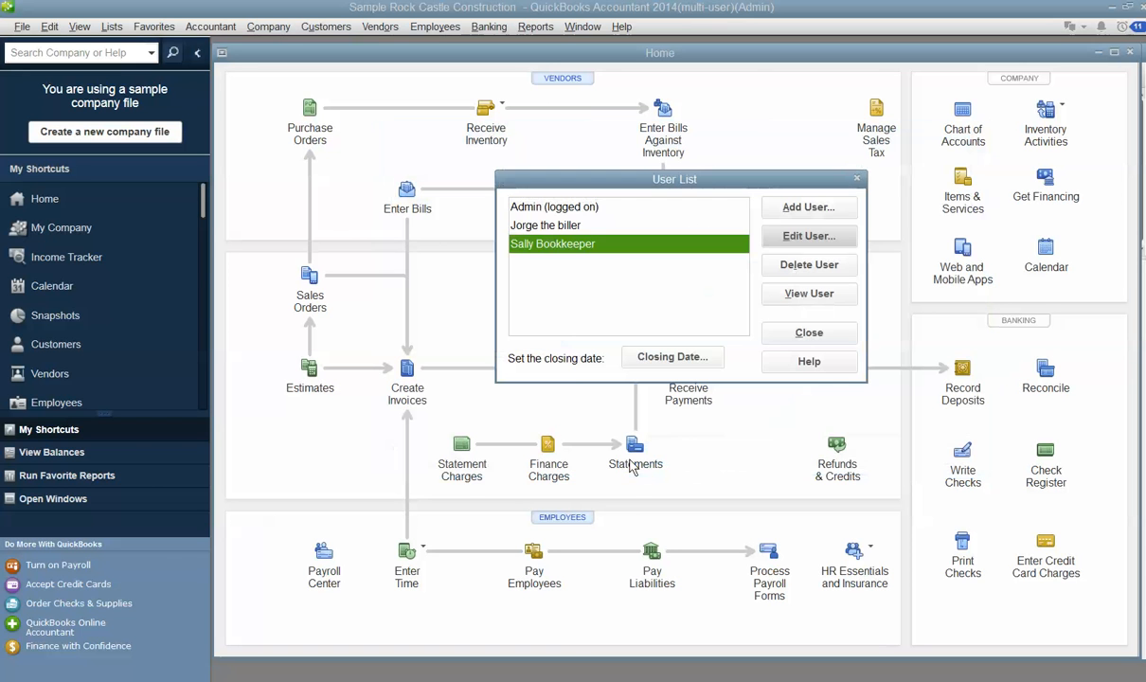
Step: Add another user named CPA, entering the password and its confirmation, and continue to the access options
left_click(547, 210)
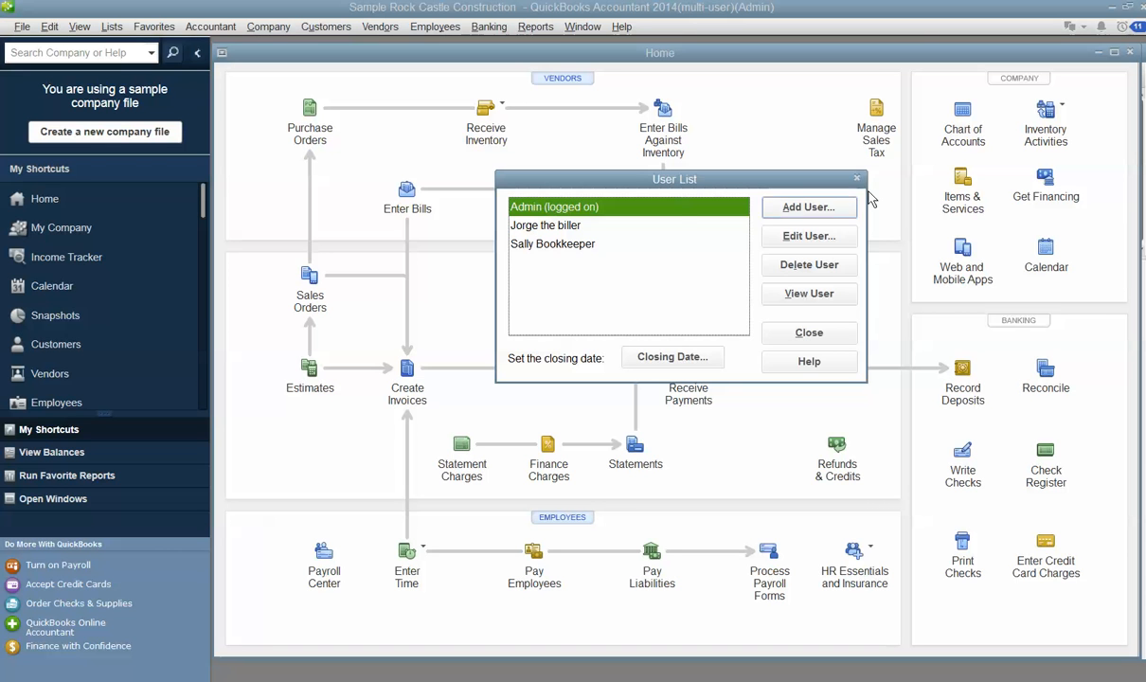
left_click(811, 208)
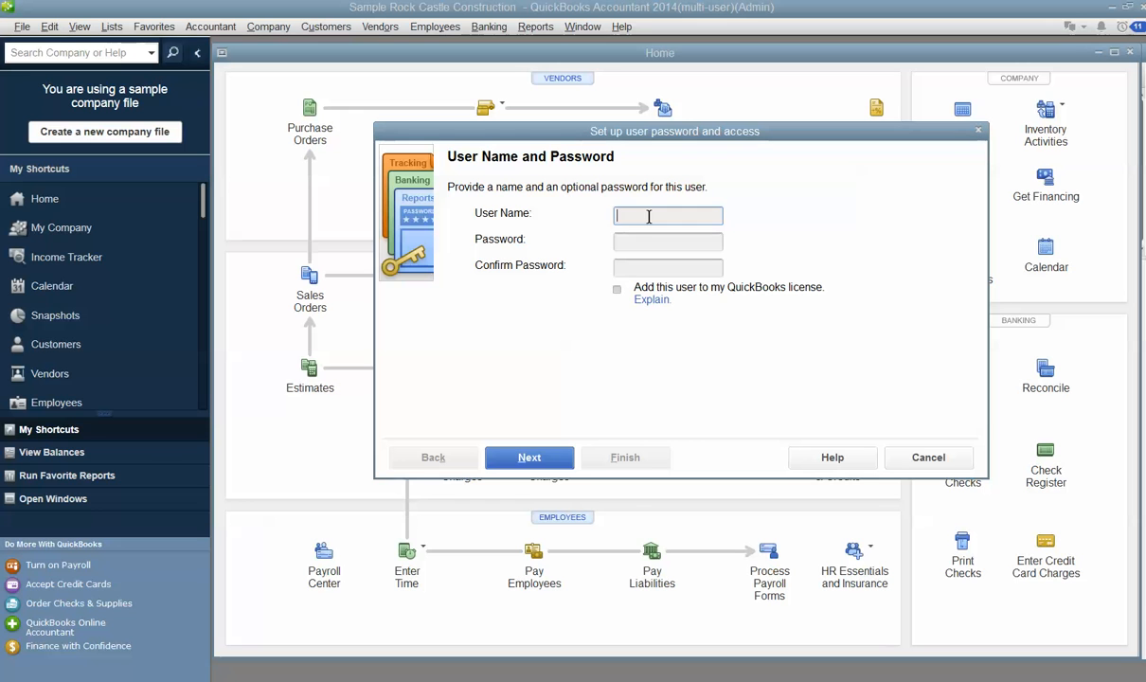
type("CPA")
key("Tab")
type("****")
key("Tab")
type("****")
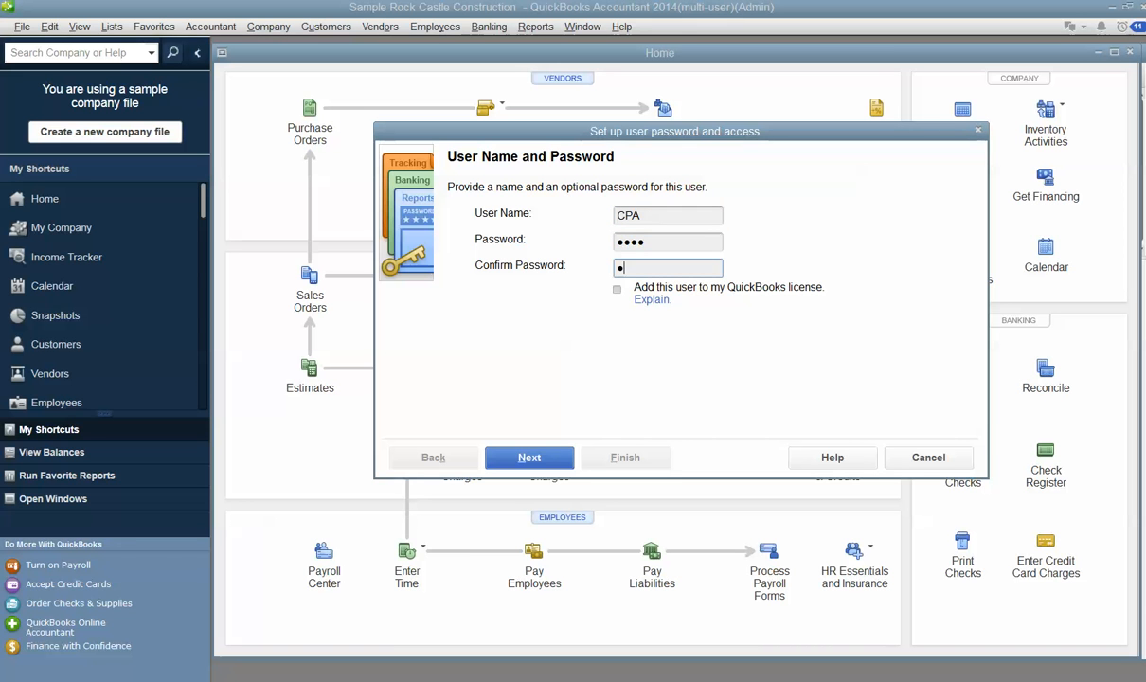
key("Tab")
left_click(529, 457)
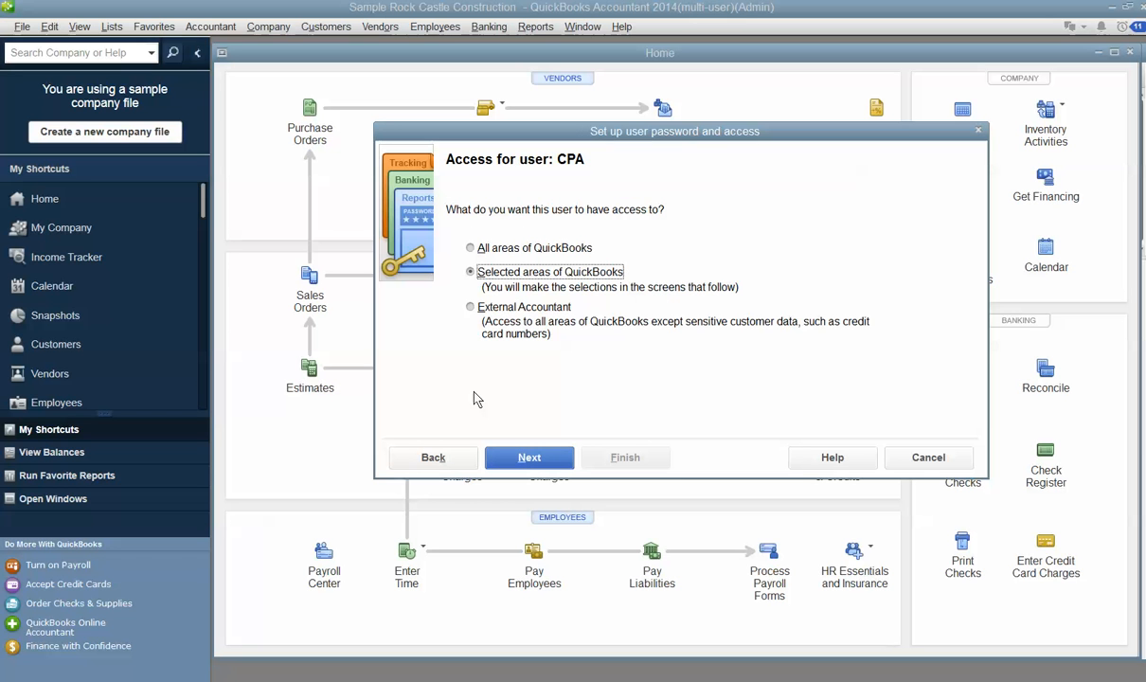
Step: Give the CPA user External Accountant access, confirm the warning and finish creating the user
left_click(472, 307)
left_click(548, 463)
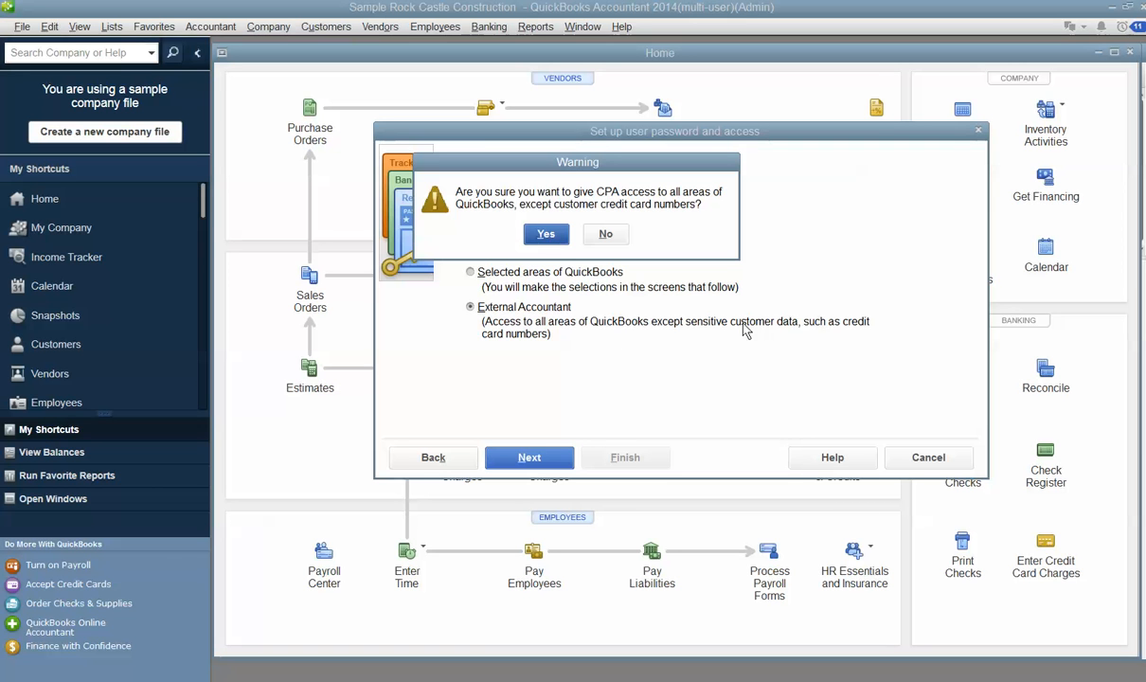
key("Return")
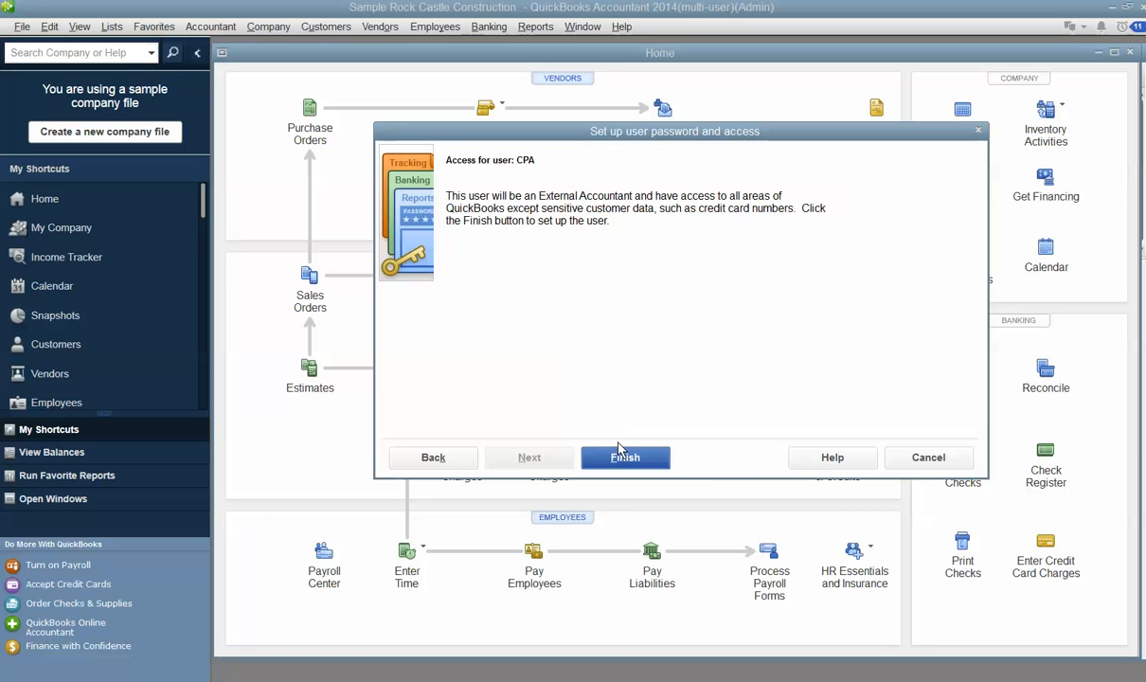
left_click(623, 457)
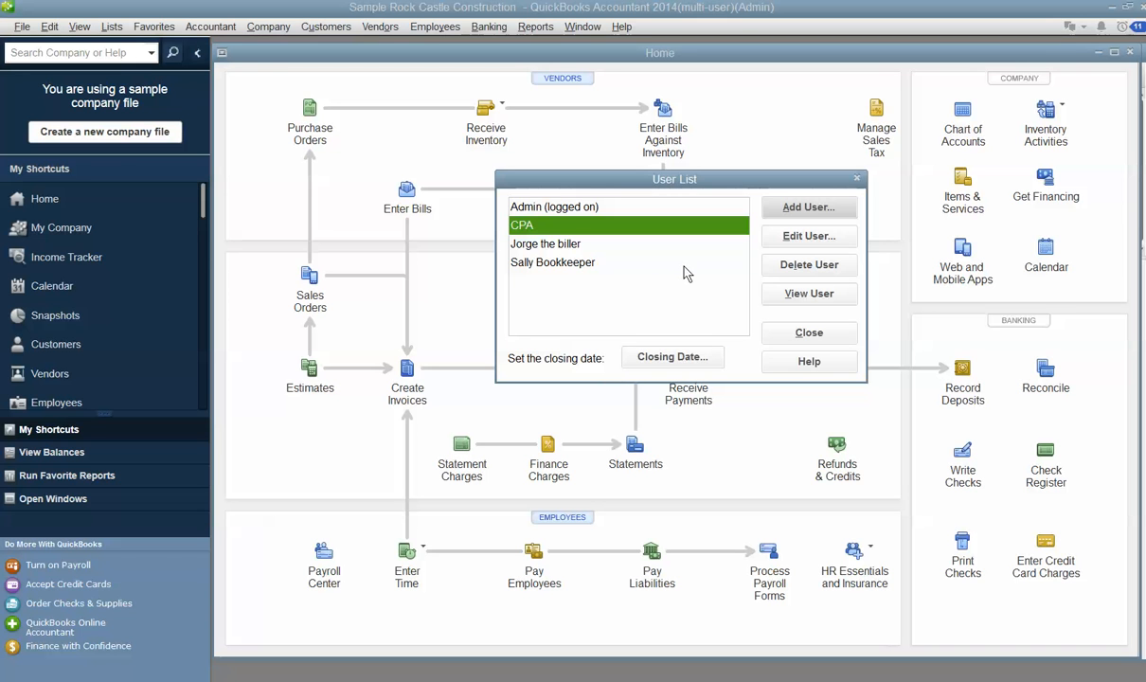
Step: Close the user list and open the Customer Center
left_click(806, 333)
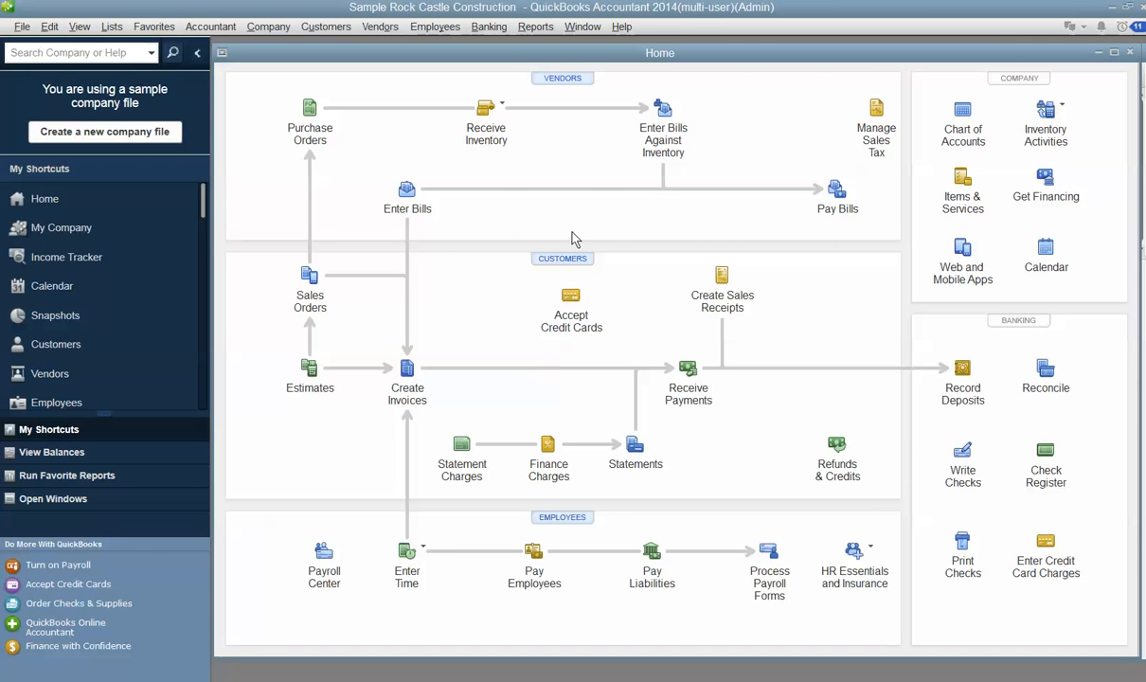
left_click(549, 258)
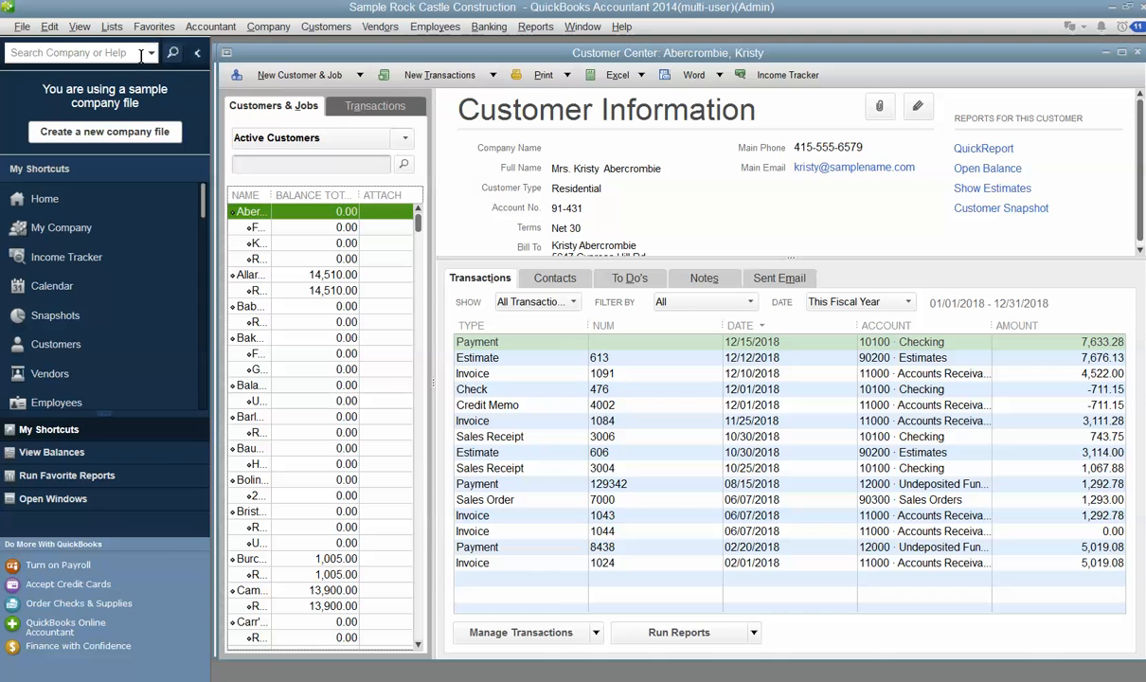
Step: Start opening and converting an accountant's copy transfer file
left_click(22, 28)
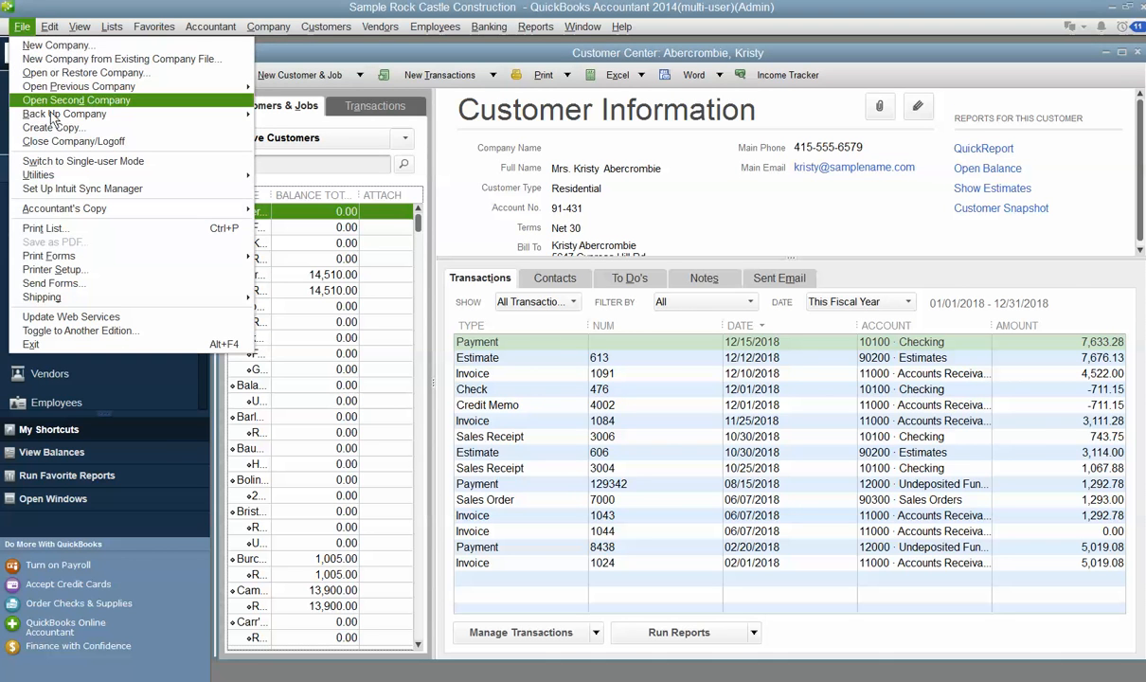
mouse_move(55, 117)
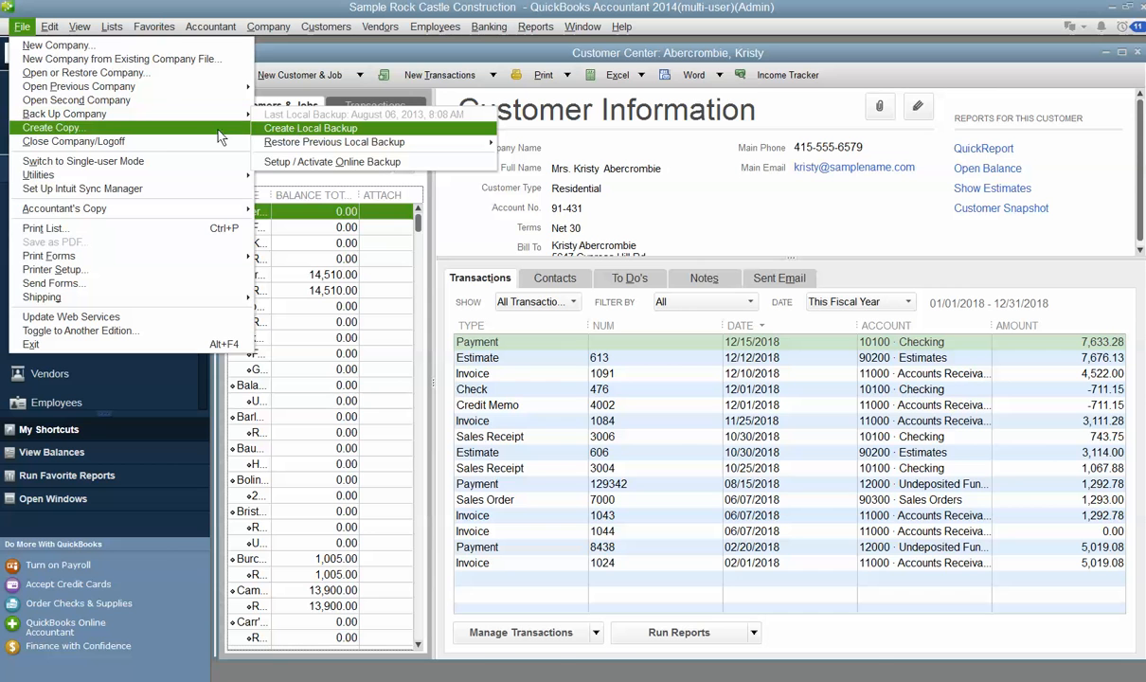
mouse_move(115, 213)
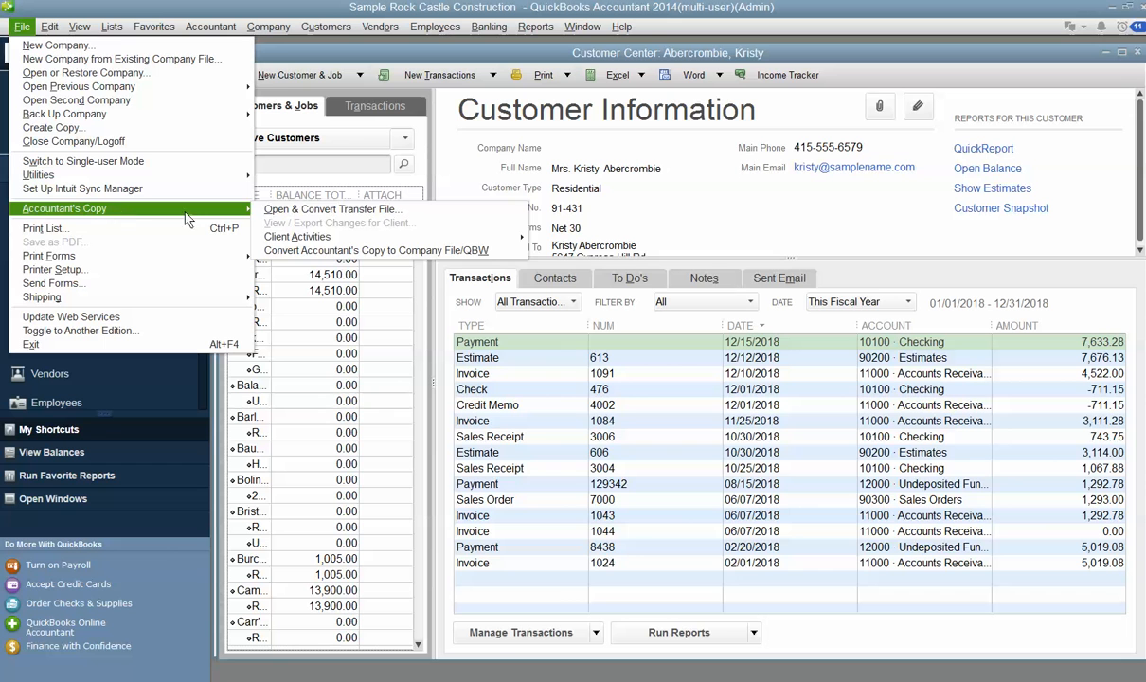
left_click(315, 210)
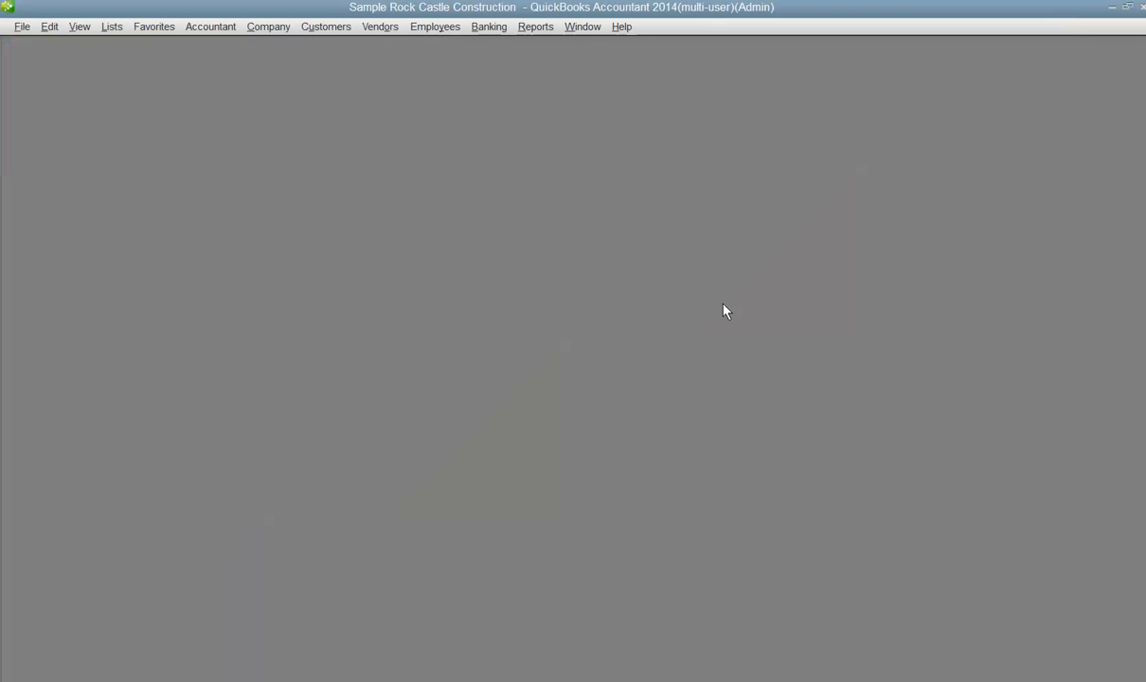